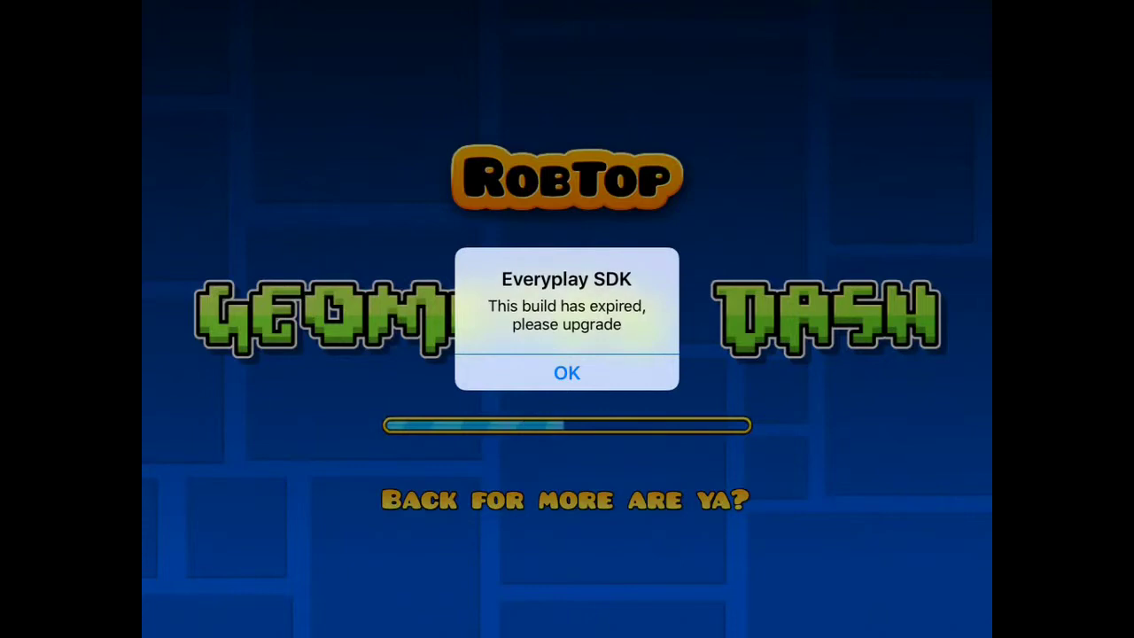
# Dismiss the expired-build alert, Full Version promotion and full-screen ad to reach Stereo Madness
pyautogui.click(567, 373)
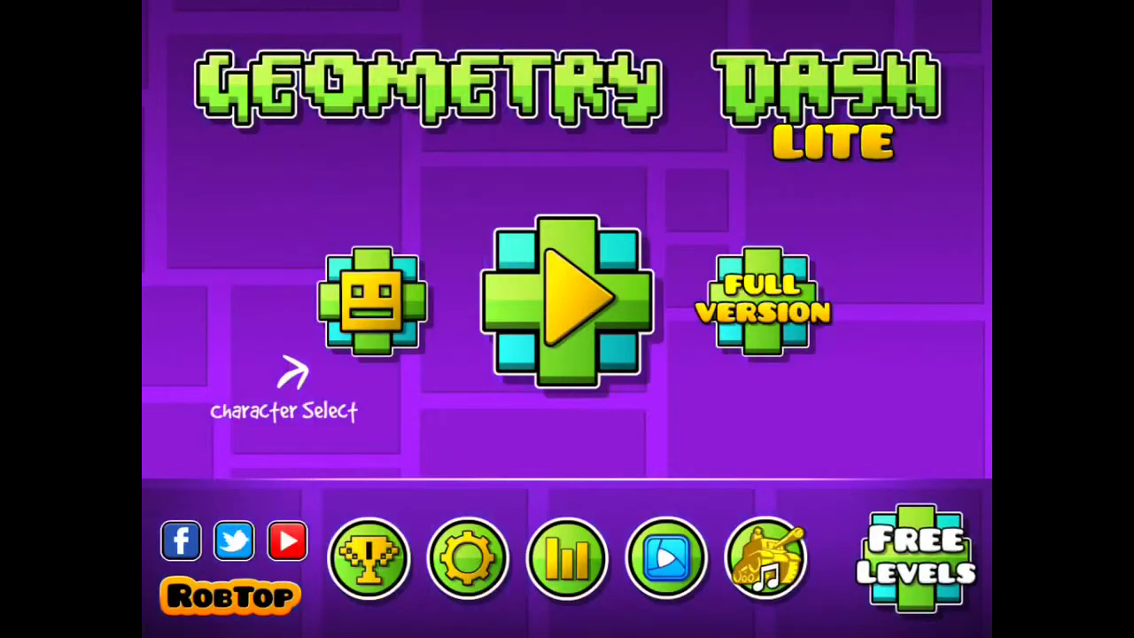
pyautogui.click(763, 299)
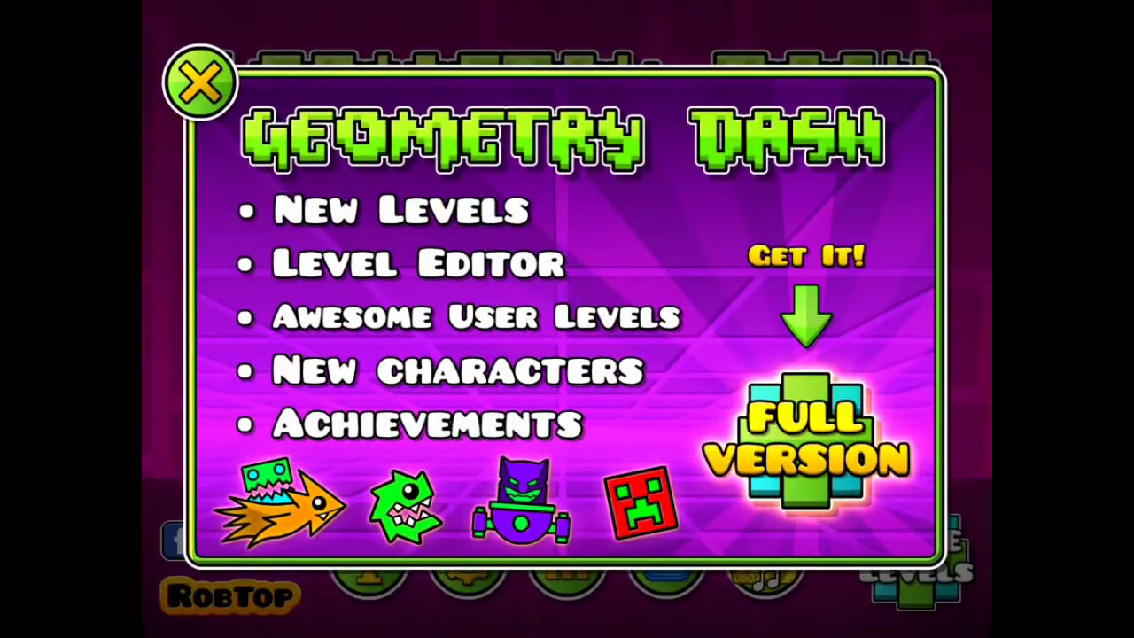
pyautogui.click(201, 81)
pyautogui.click(567, 305)
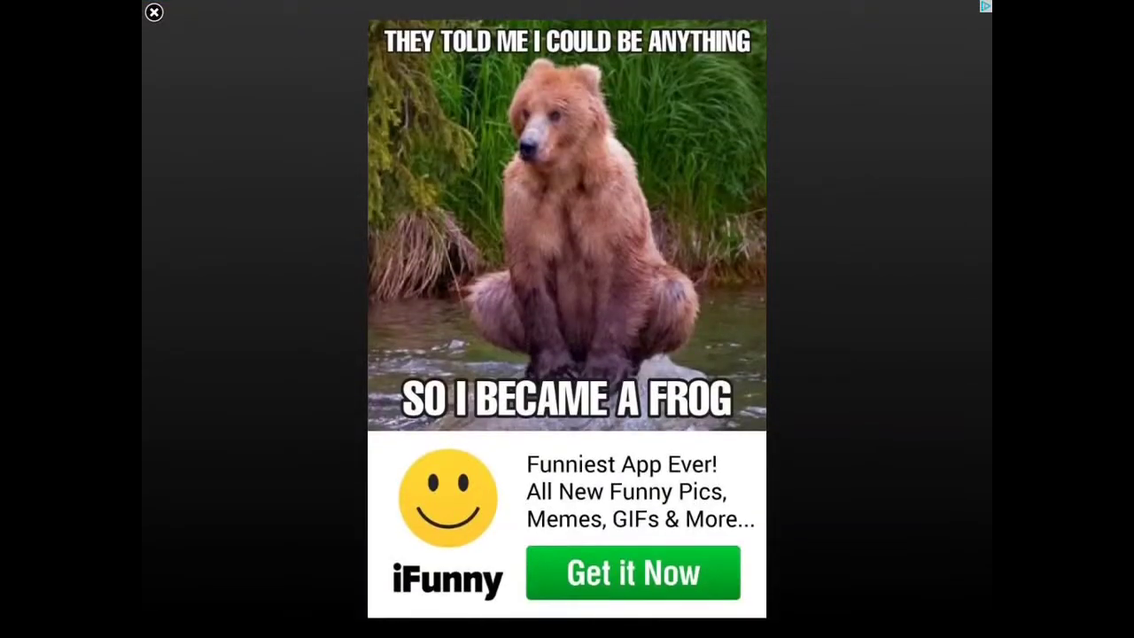
pyautogui.click(154, 11)
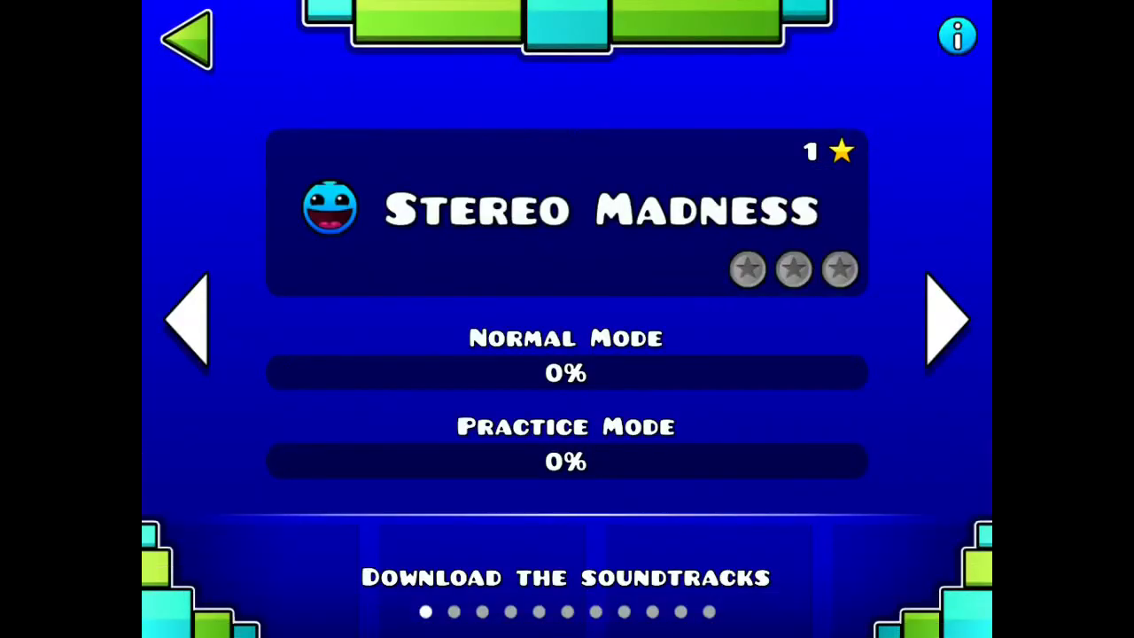
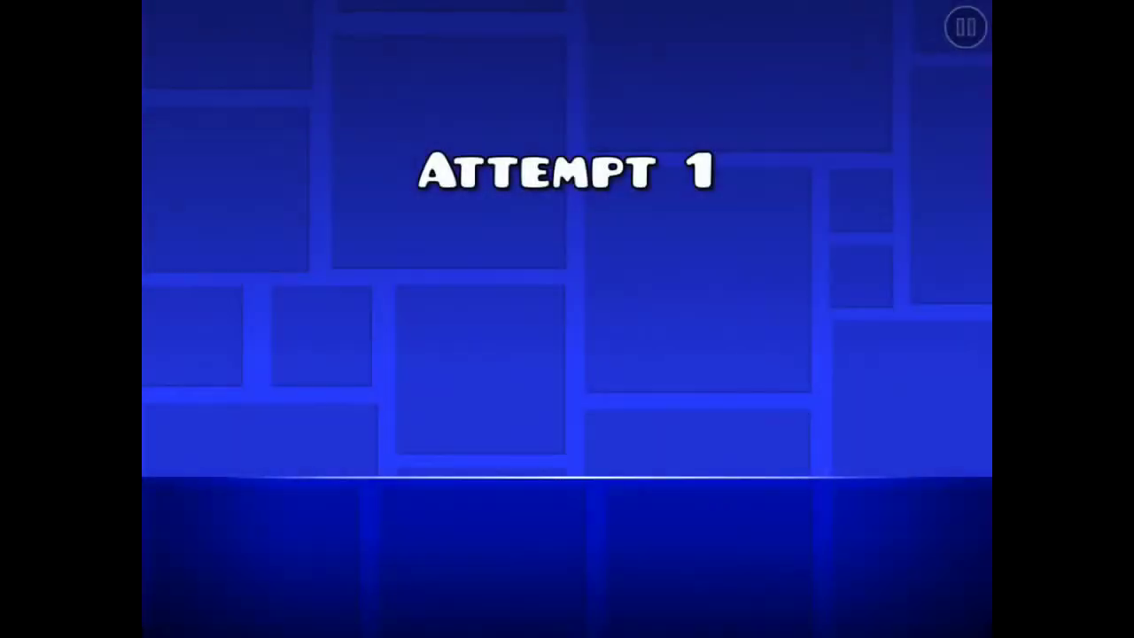
# Jump the single and two double spikes in Stereo Madness, reaching 5%, then jump the first spike again
pyautogui.click(567, 319)
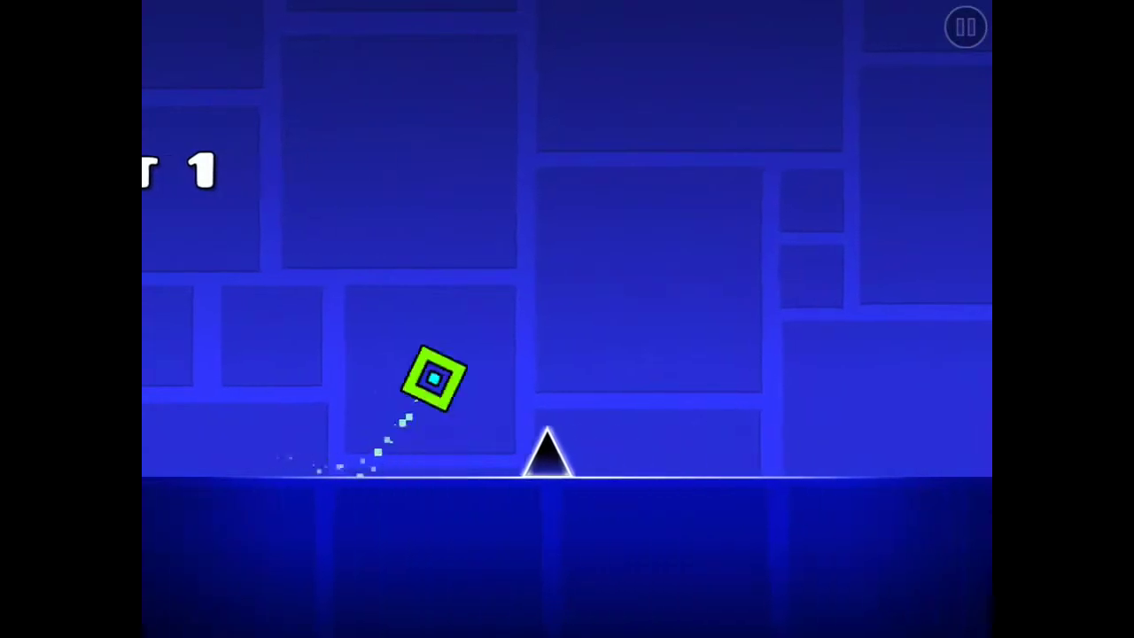
pyautogui.click(566, 319)
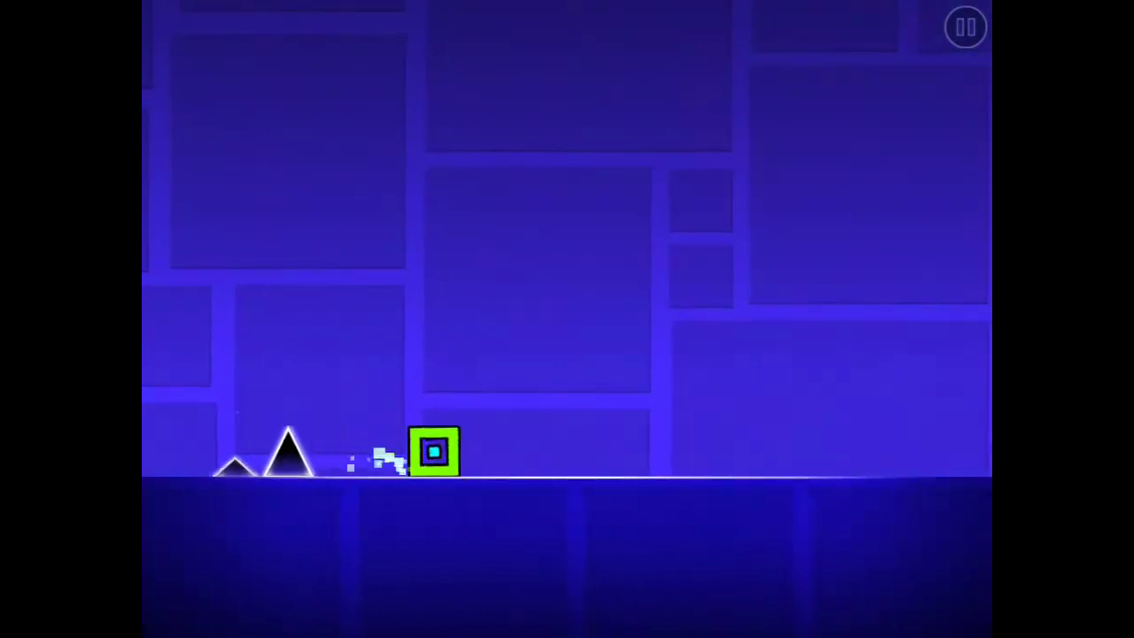
pyautogui.click(567, 319)
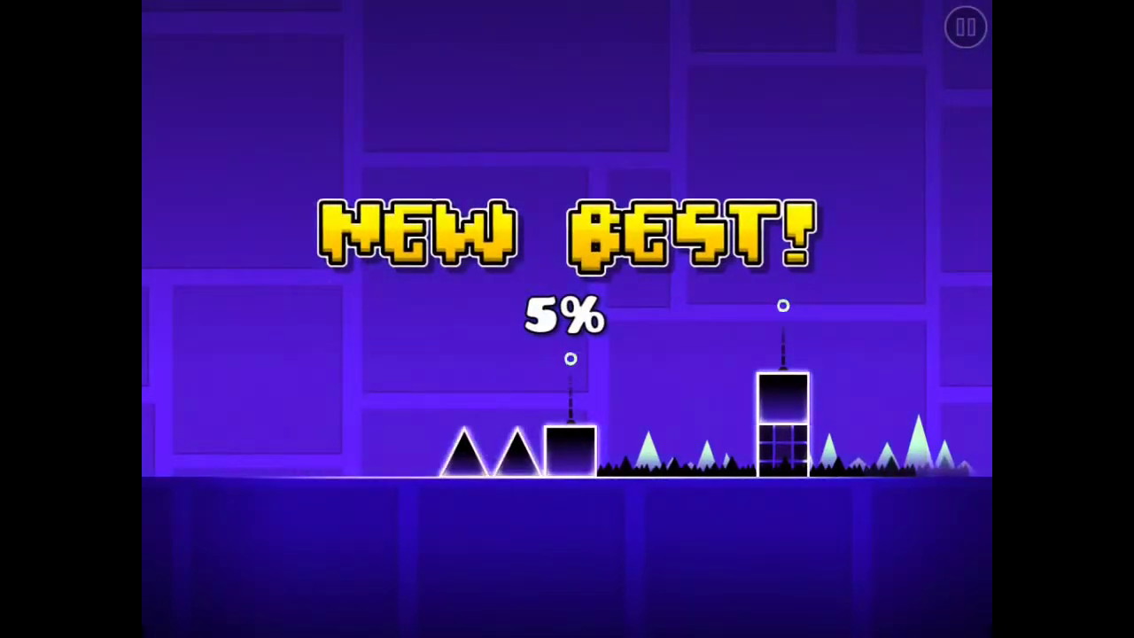
pyautogui.click(567, 319)
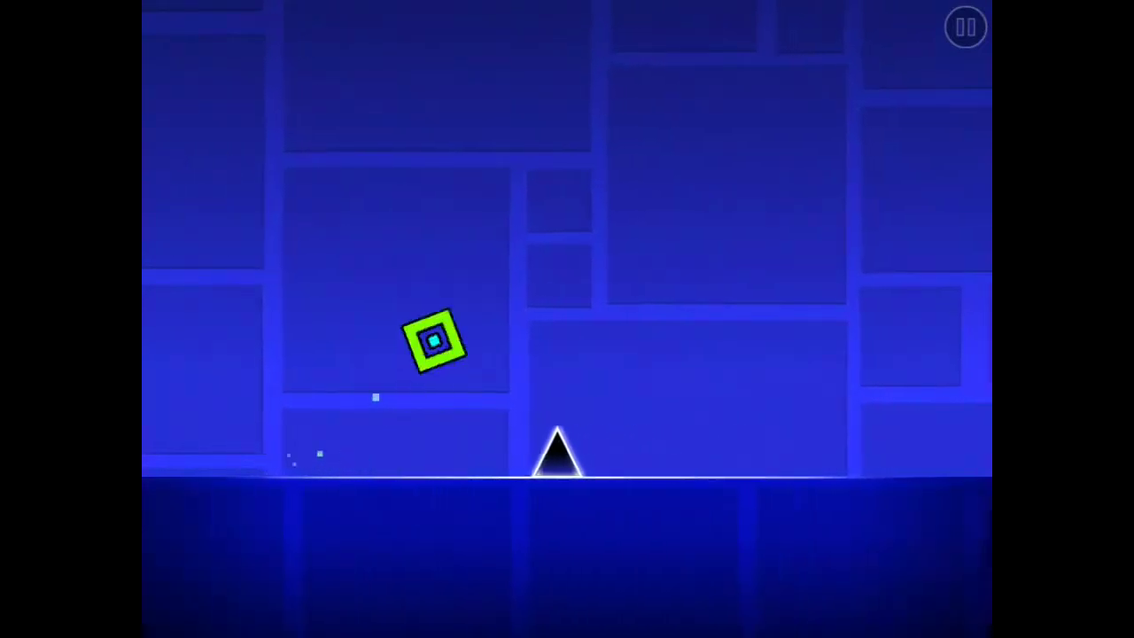